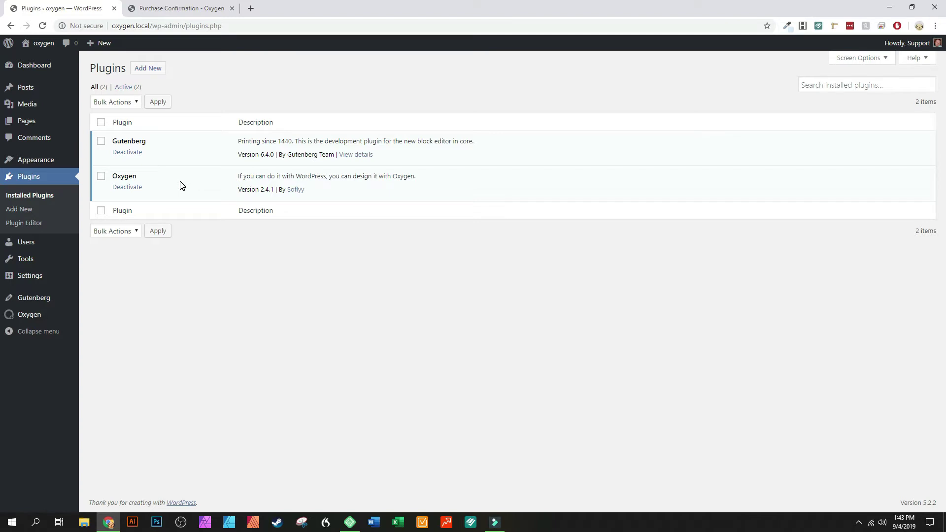
- After checking the purchase downloads, deactivate and delete Oxygen 2.4.1, then go to Add Plugins
{"action": "left_click", "coordinate": [192, 7]}
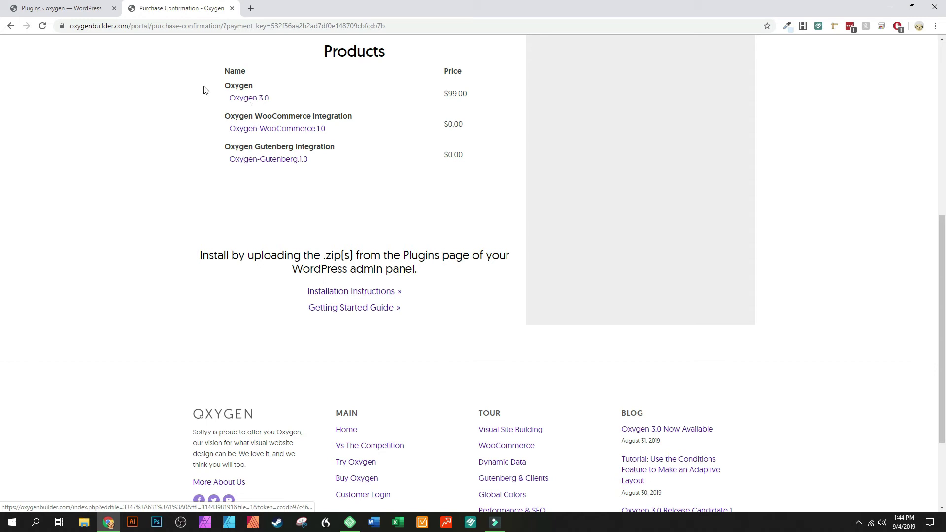
{"action": "left_click", "coordinate": [65, 9]}
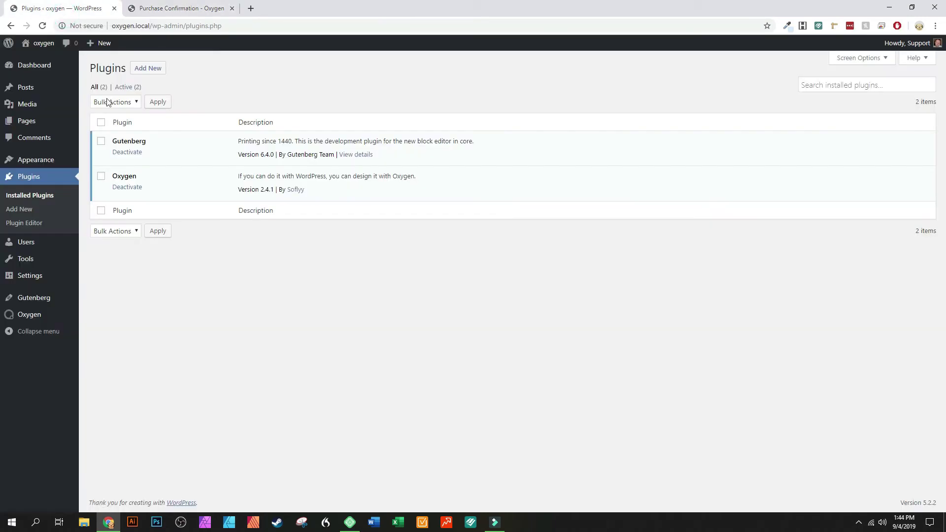
{"action": "left_click", "coordinate": [122, 188]}
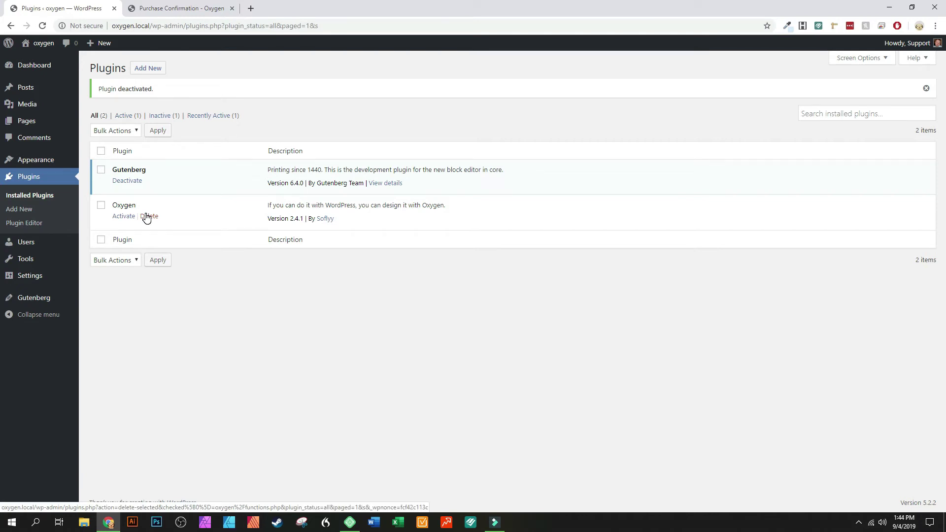
{"action": "left_click", "coordinate": [146, 216]}
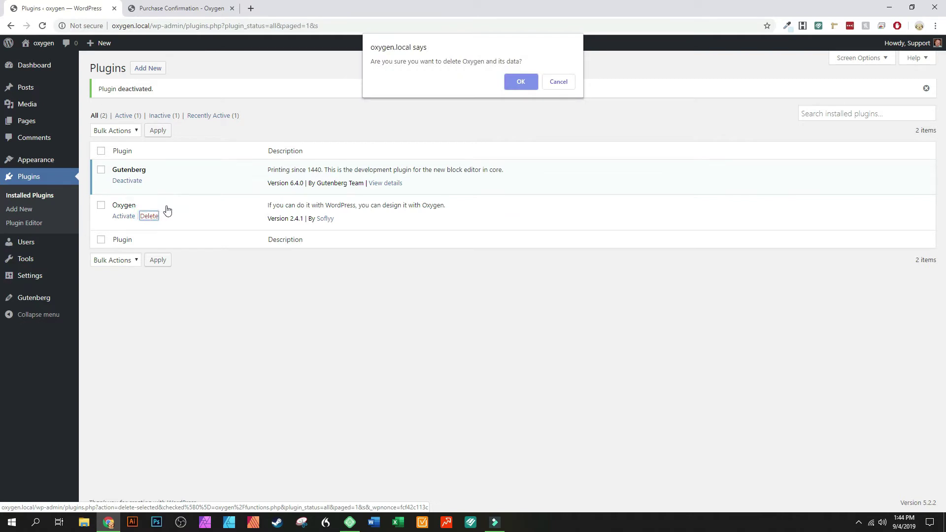
{"action": "left_click", "coordinate": [527, 82]}
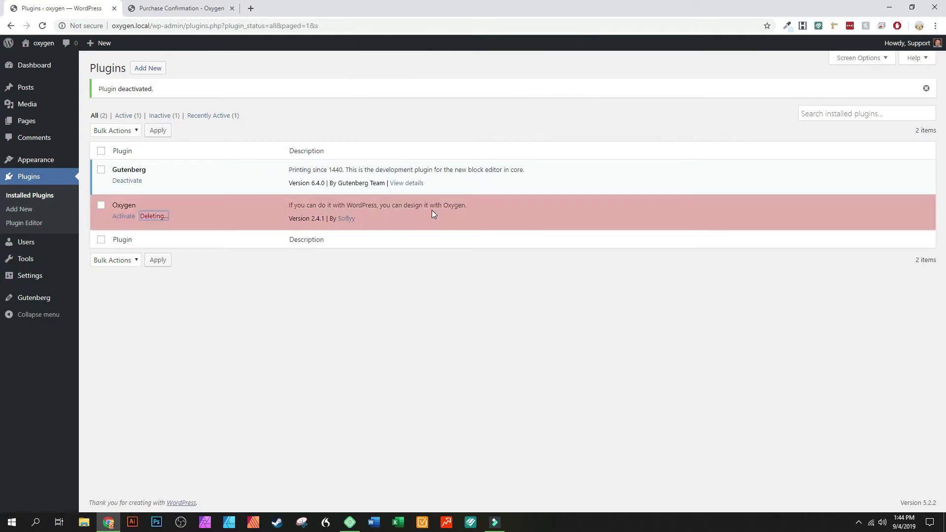
{"action": "left_click", "coordinate": [148, 67]}
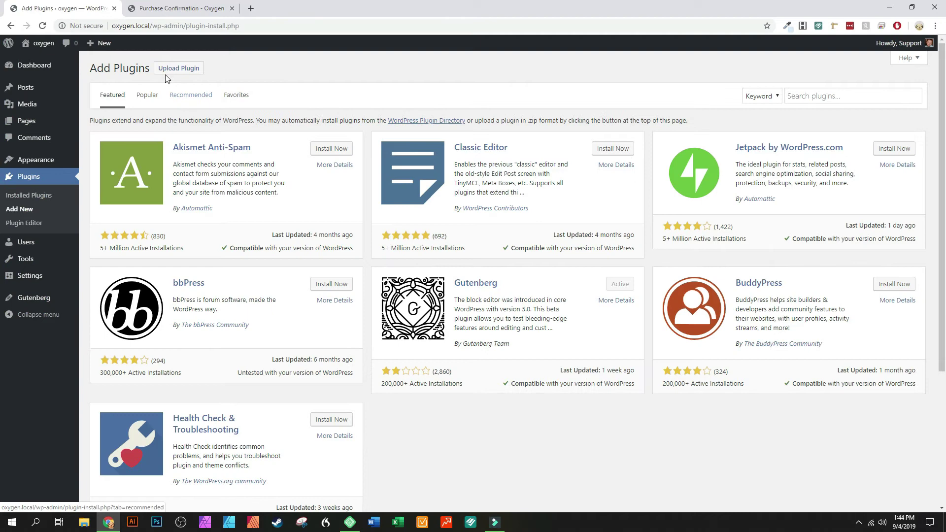
- Choose Oxygen.3.0.zip from the Desktop's Oxygen folder as the plugin upload file
{"action": "left_click", "coordinate": [180, 72]}
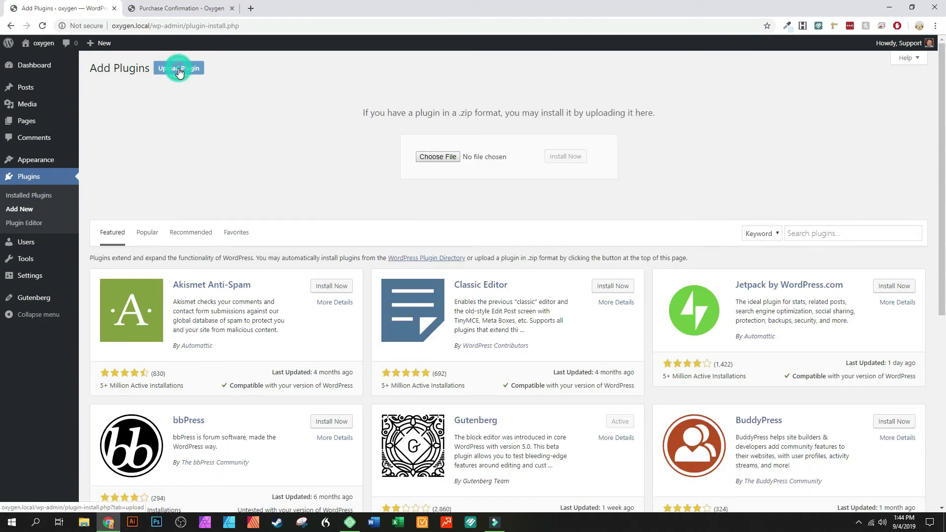
{"action": "left_click", "coordinate": [443, 157]}
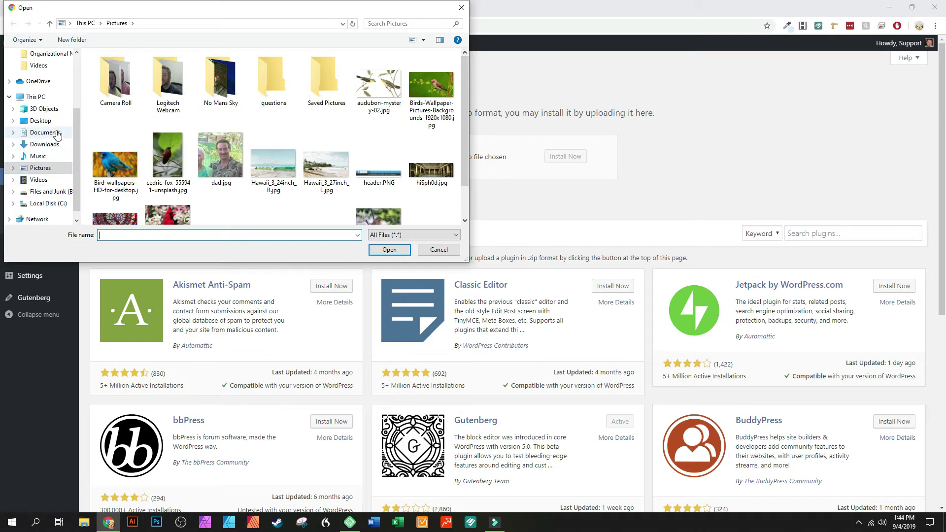
{"action": "left_click_drag", "start_coordinate": [79, 131], "coordinate": [80, 85]}
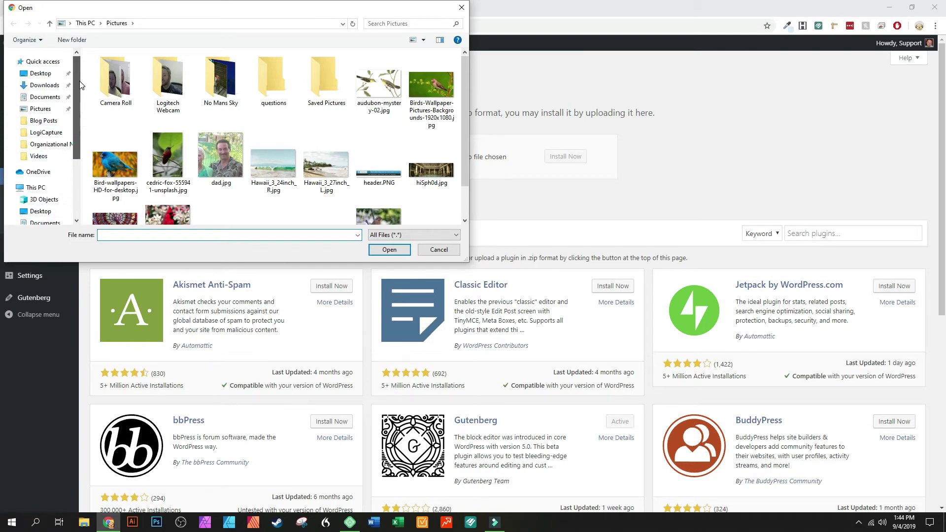
{"action": "left_click", "coordinate": [42, 73]}
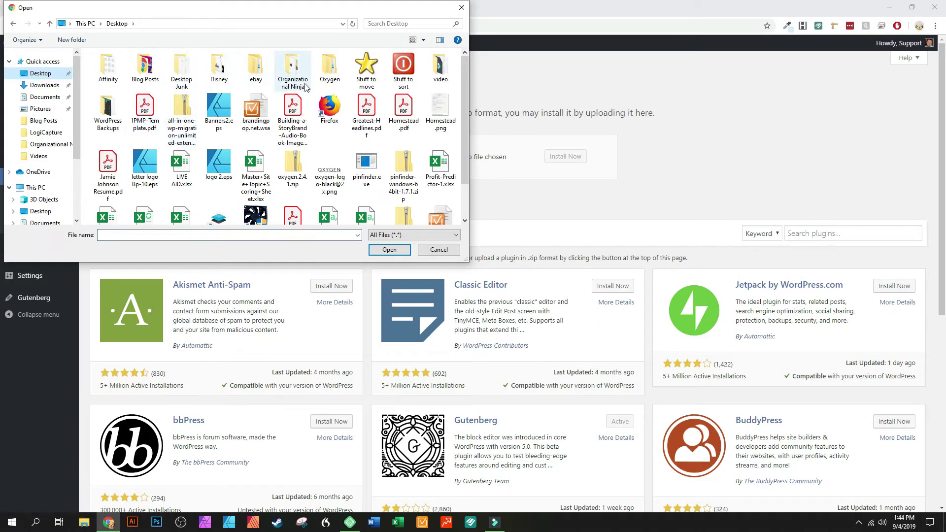
{"action": "double_click", "coordinate": [338, 78]}
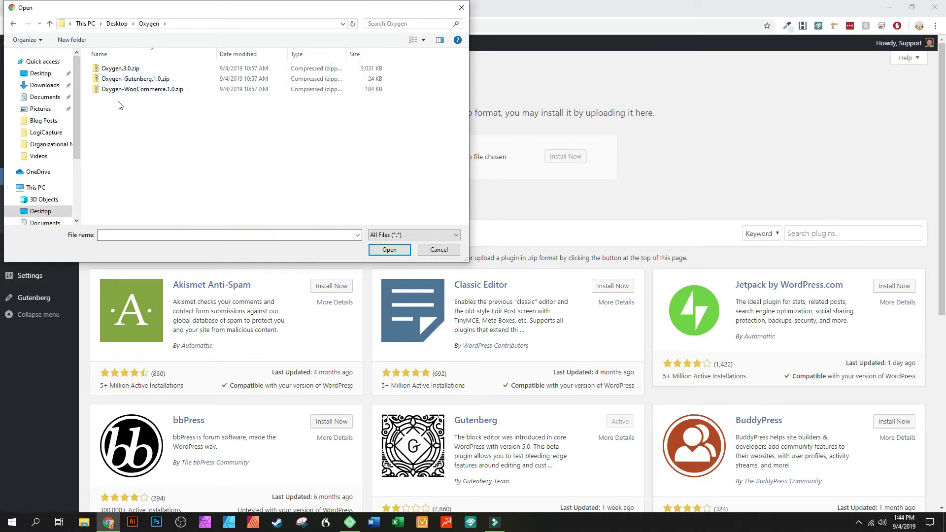
{"action": "left_click", "coordinate": [126, 70]}
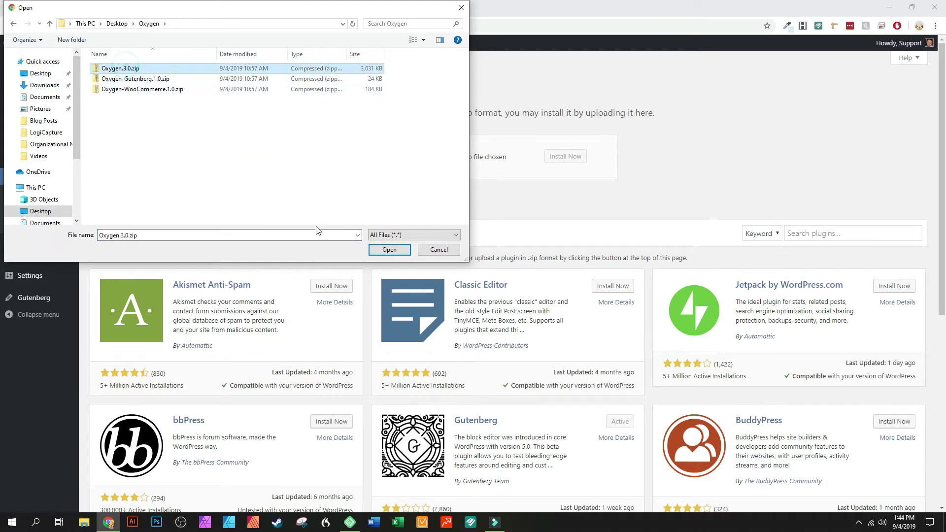
{"action": "left_click", "coordinate": [389, 250]}
- Install Oxygen 3.0 from the uploaded Oxygen.3.0.zip package
{"action": "left_click", "coordinate": [564, 157]}
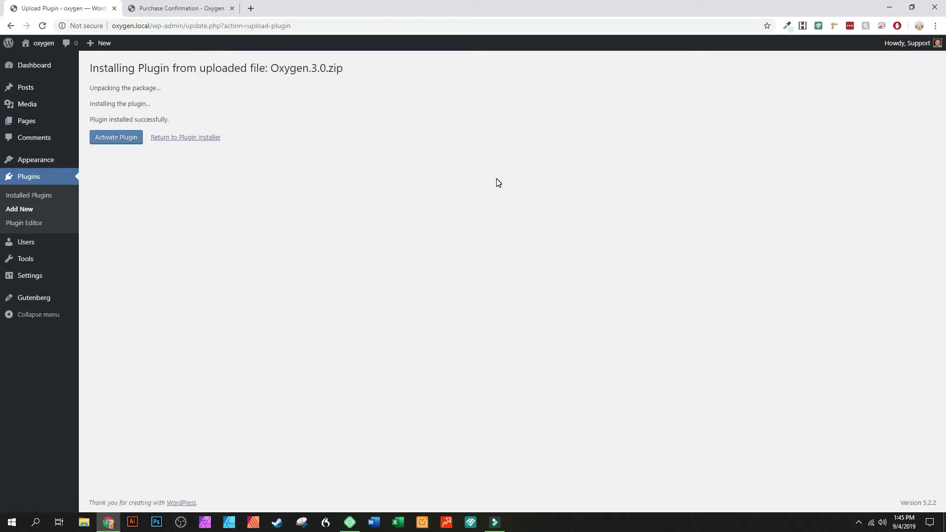
- Activate Oxygen 3.0 and open the oxygen.local front page in a new tab
{"action": "left_click", "coordinate": [116, 139]}
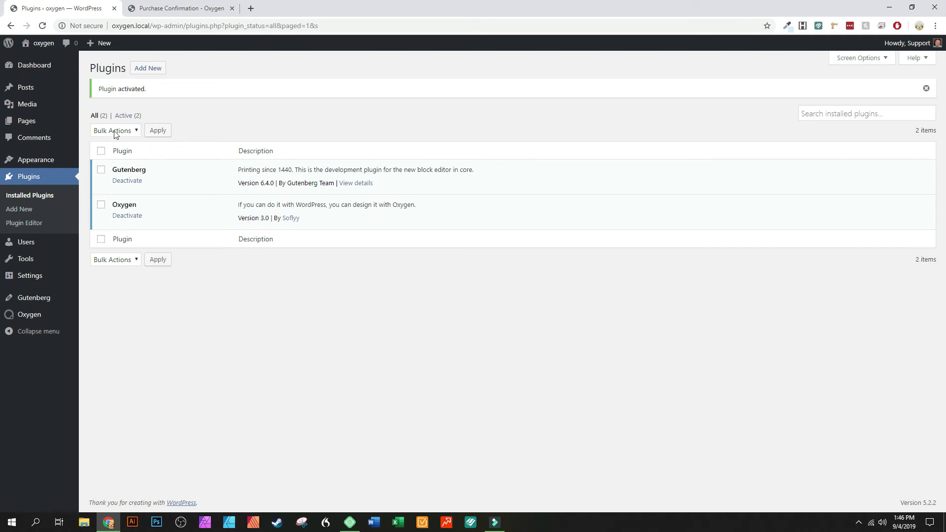
{"action": "mouse_move", "coordinate": [39, 43]}
{"action": "right_click", "coordinate": [42, 61]}
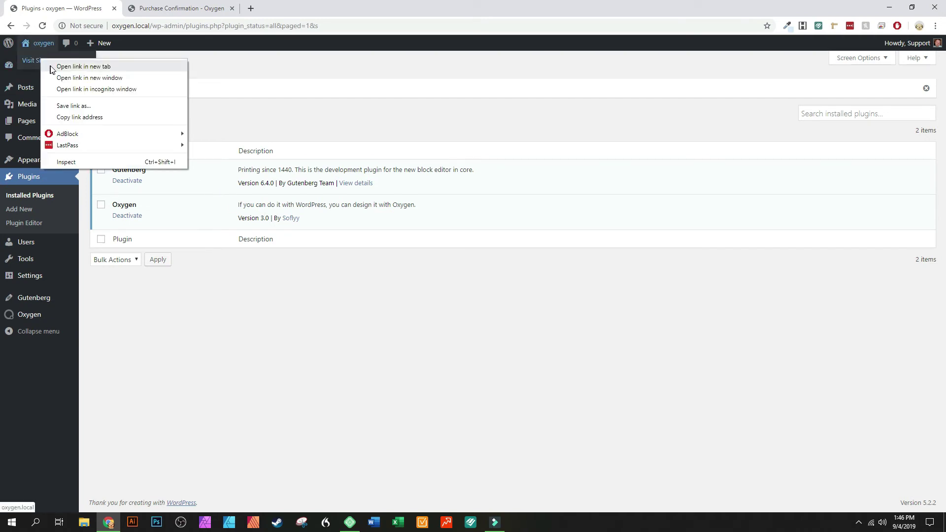
{"action": "left_click", "coordinate": [52, 67]}
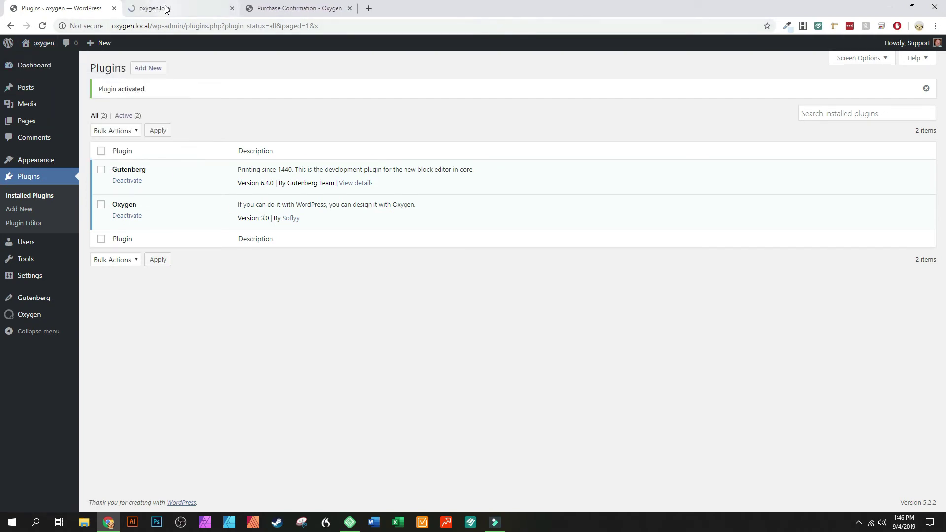
- View the oxygen.local front page, then return to Plugins > Add New
{"action": "left_click", "coordinate": [166, 8]}
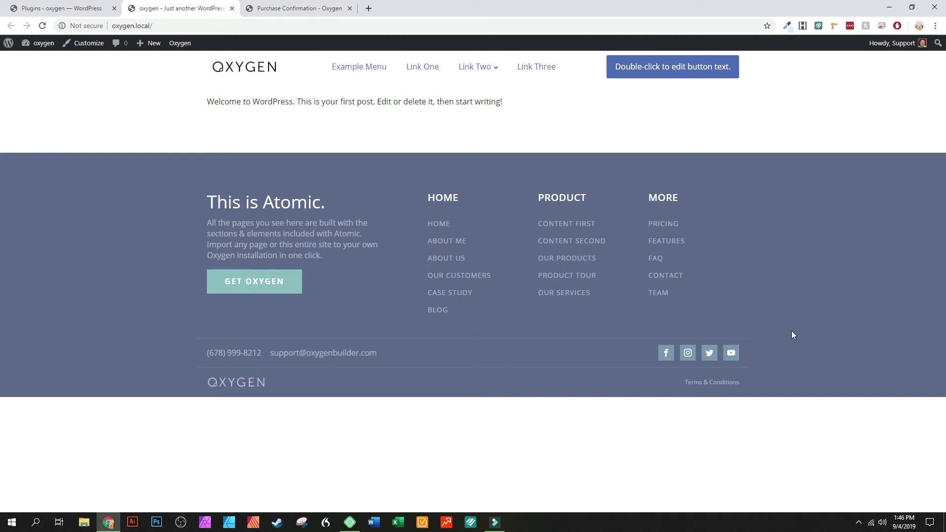
{"action": "left_click", "coordinate": [71, 9]}
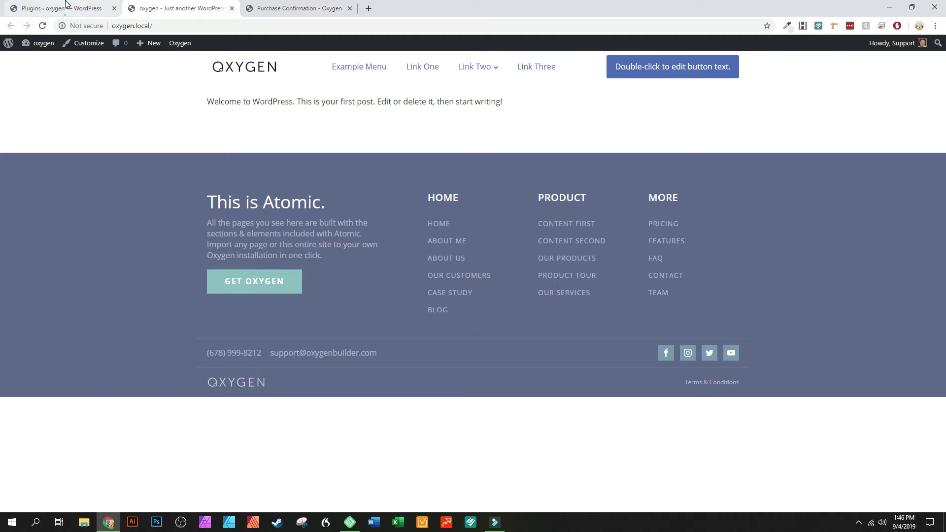
{"action": "left_click", "coordinate": [146, 68]}
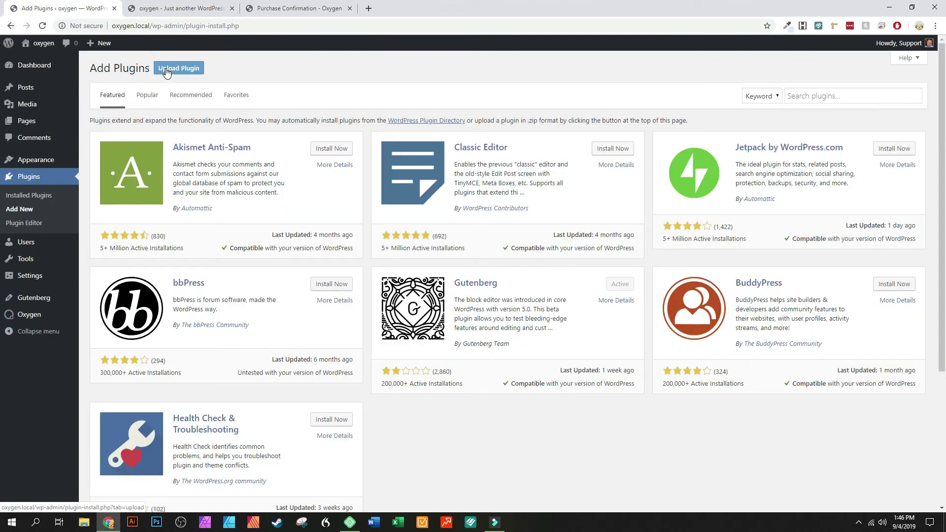
- Upload, install and activate Oxygen Gutenberg Integration 1.0 from Oxygen-Gutenberg.1.0.zip
{"action": "left_click", "coordinate": [167, 72]}
{"action": "left_click", "coordinate": [436, 157]}
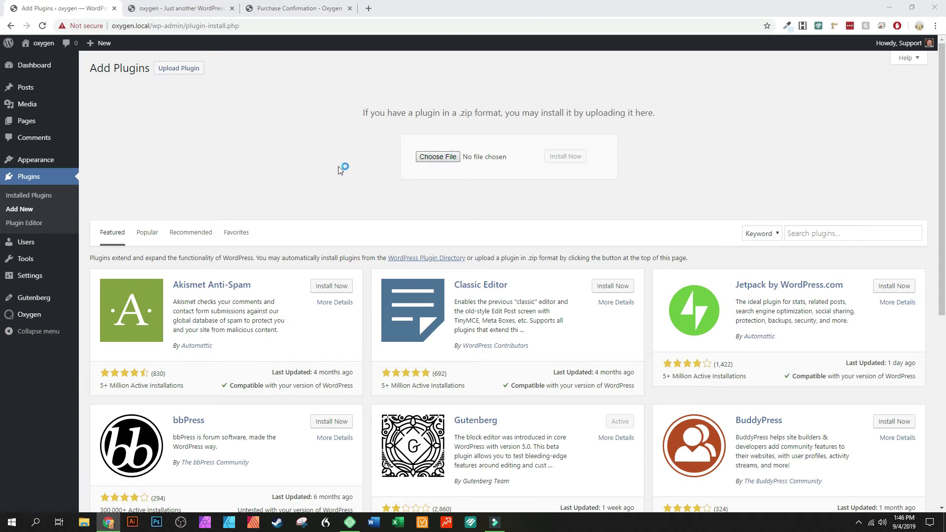
{"action": "left_click", "coordinate": [122, 79]}
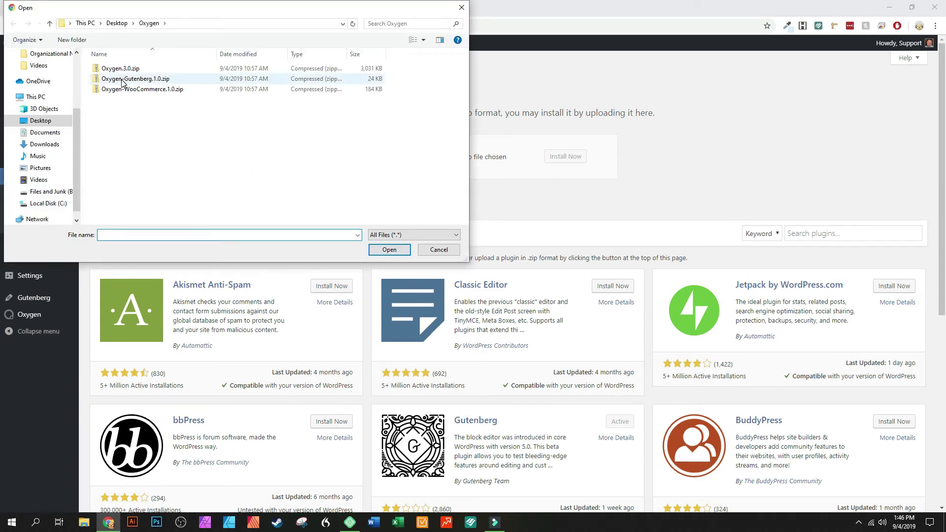
{"action": "left_click", "coordinate": [388, 250]}
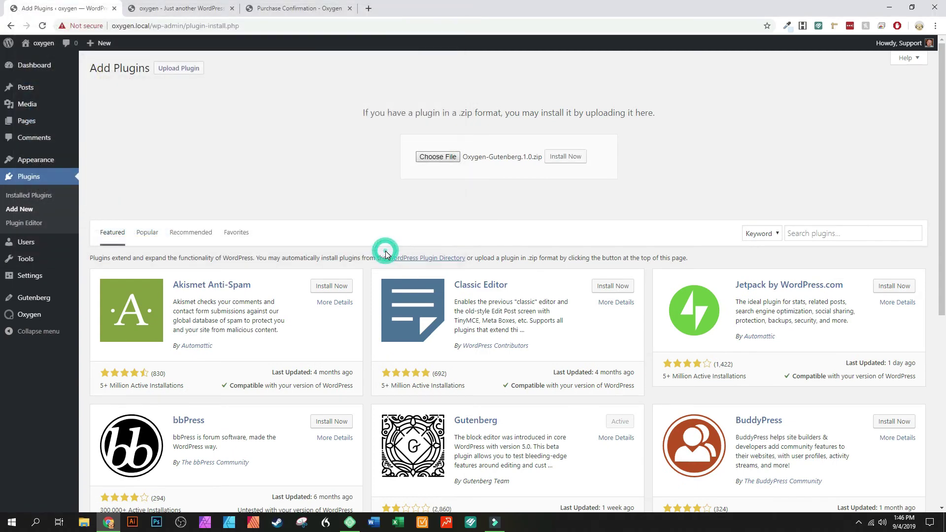
{"action": "left_click", "coordinate": [565, 157]}
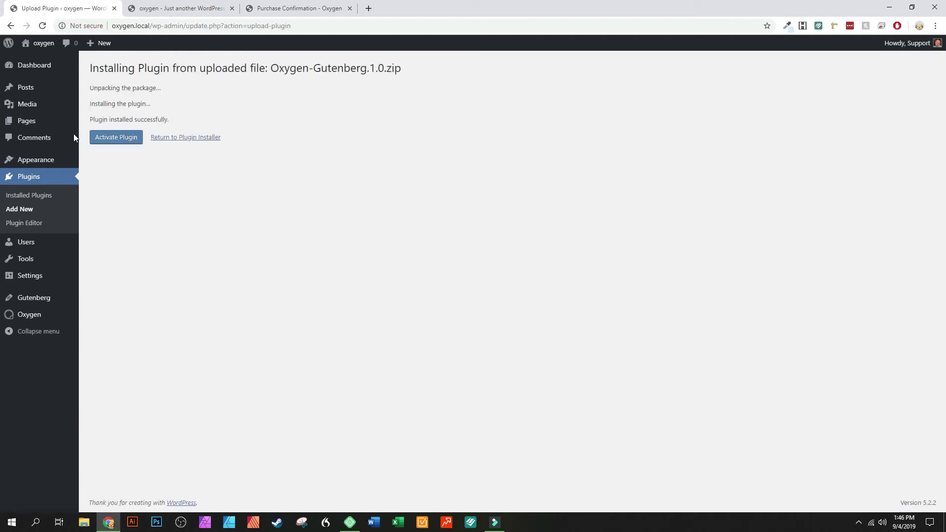
{"action": "left_click", "coordinate": [116, 140]}
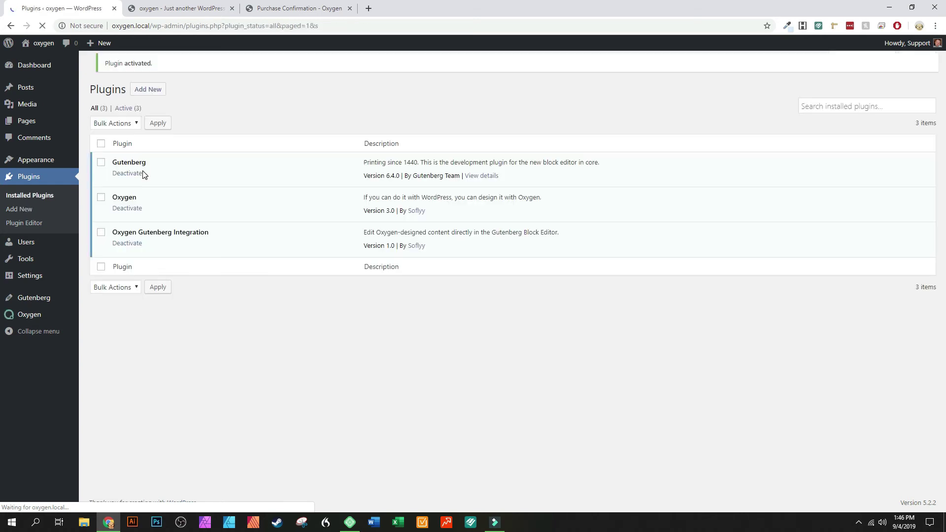
- Upload, install and activate Oxygen Elements for WooCommerce 1.0 from Oxygen-WooCommerce.1.0.zip
{"action": "left_click", "coordinate": [153, 68]}
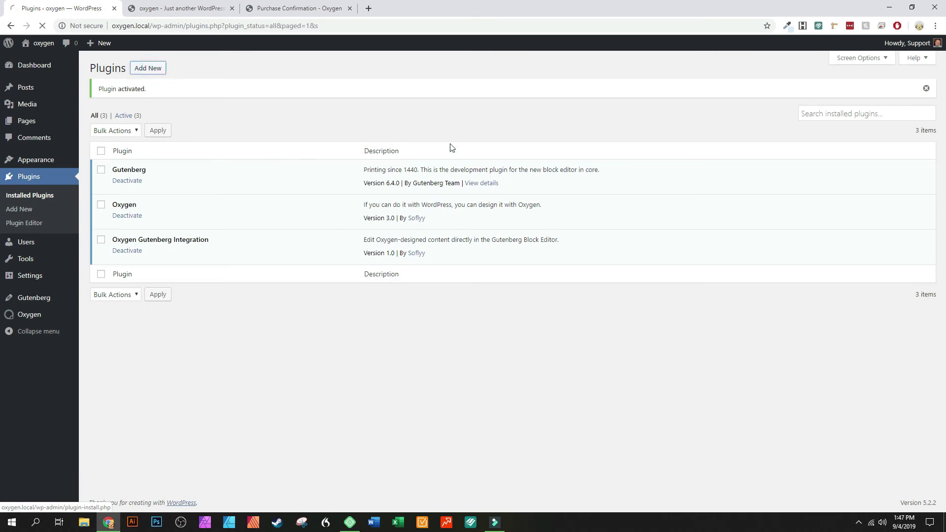
{"action": "left_click", "coordinate": [151, 71]}
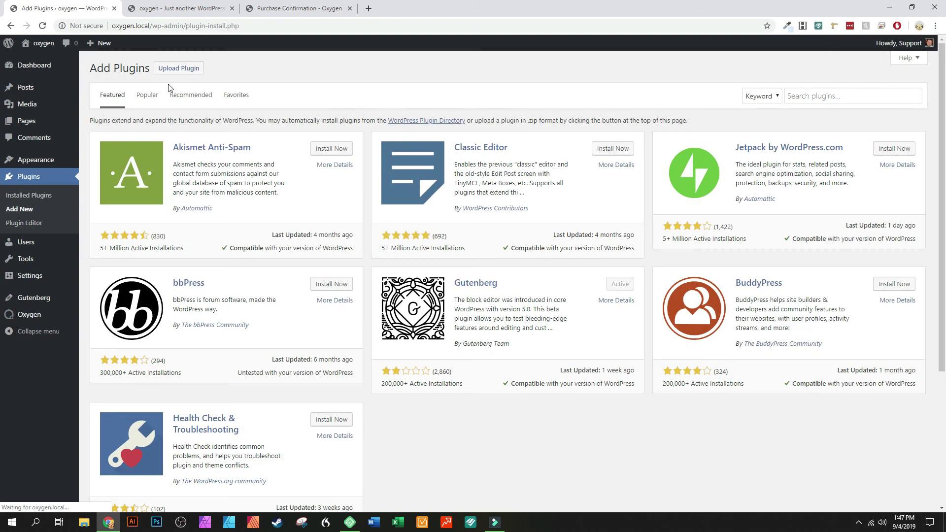
{"action": "left_click", "coordinate": [179, 68]}
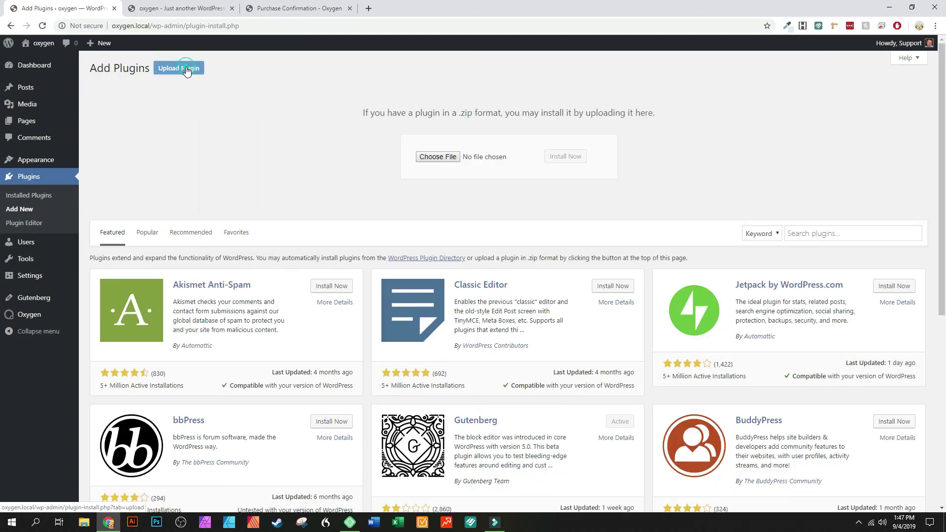
{"action": "left_click", "coordinate": [438, 157]}
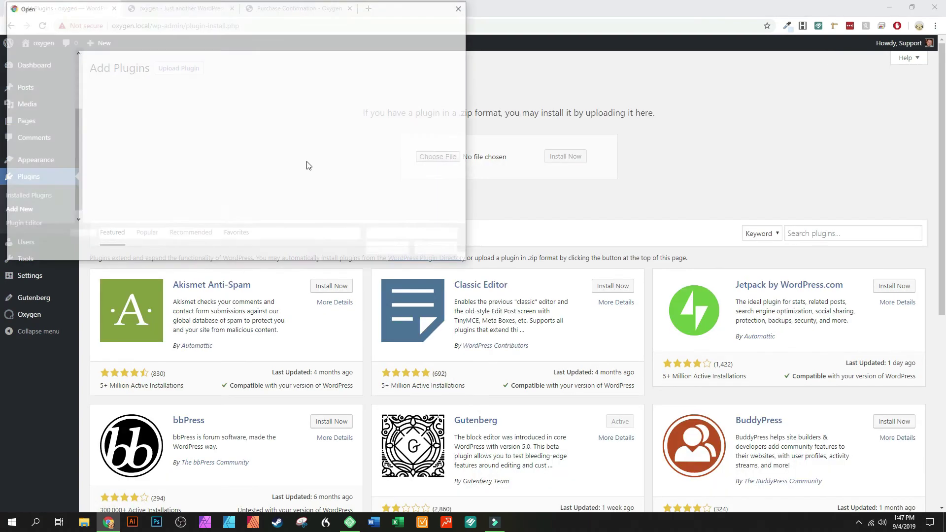
{"action": "left_click", "coordinate": [140, 89]}
{"action": "left_click", "coordinate": [386, 255]}
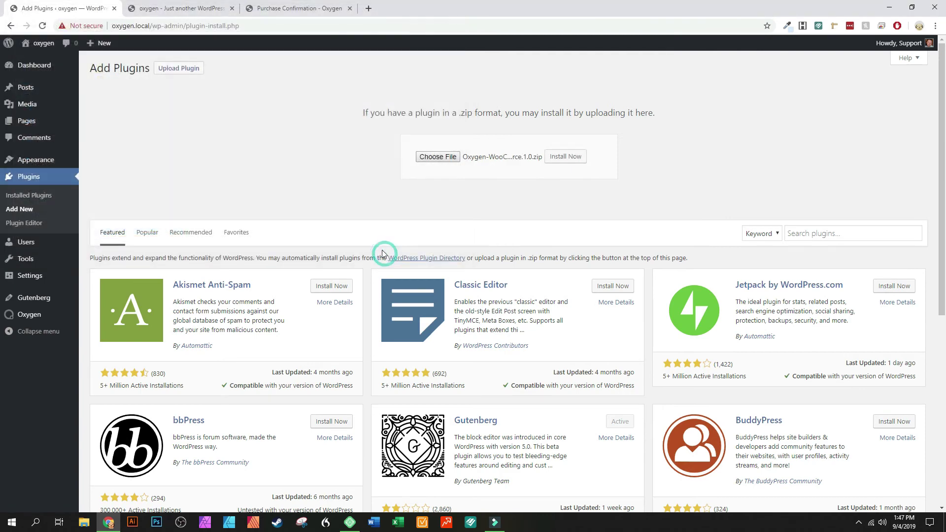
{"action": "left_click", "coordinate": [564, 156]}
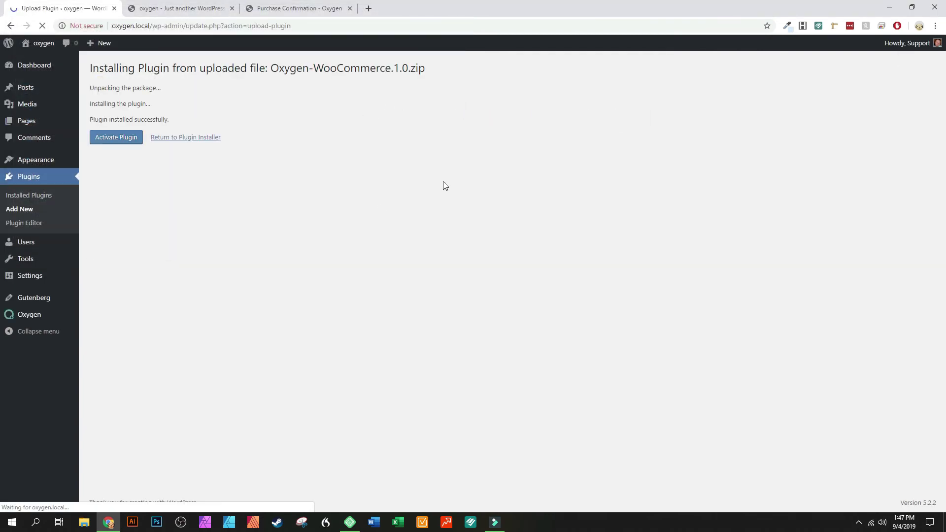
{"action": "left_click", "coordinate": [120, 137]}
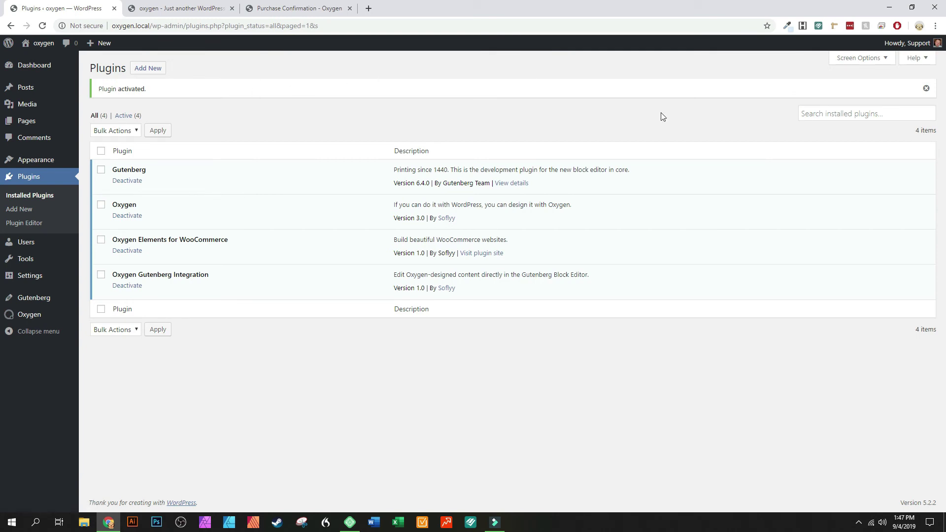
- Dismiss the activation notice, open Pages > All Pages and view the homepage live
{"action": "left_click", "coordinate": [926, 88]}
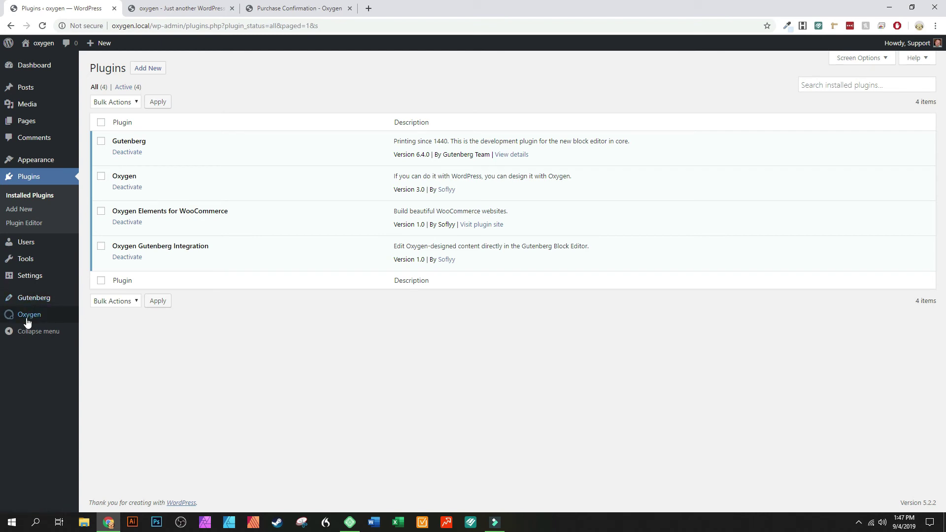
{"action": "mouse_move", "coordinate": [27, 322]}
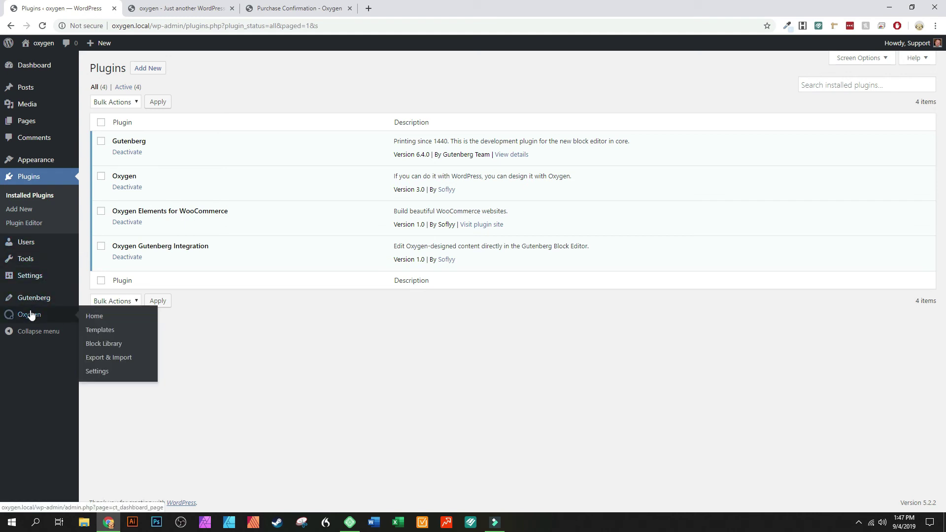
{"action": "mouse_move", "coordinate": [34, 97]}
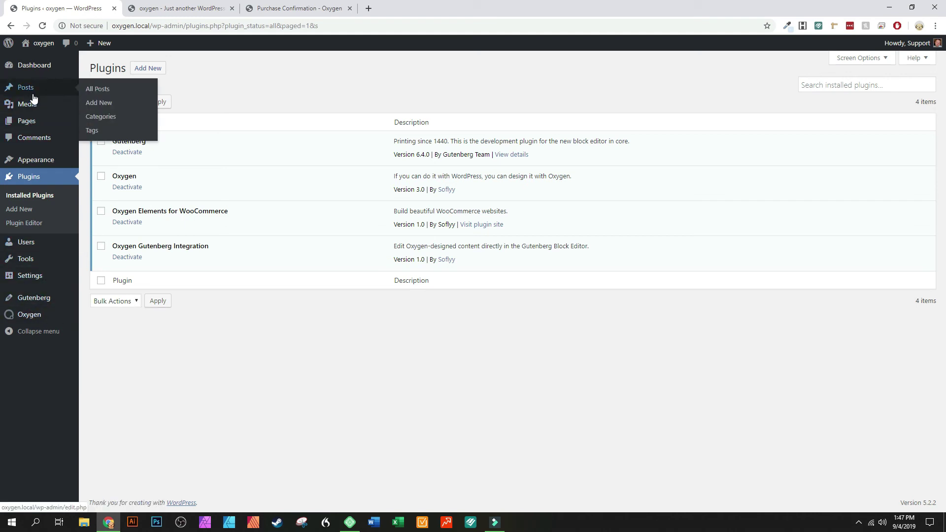
{"action": "mouse_move", "coordinate": [30, 121]}
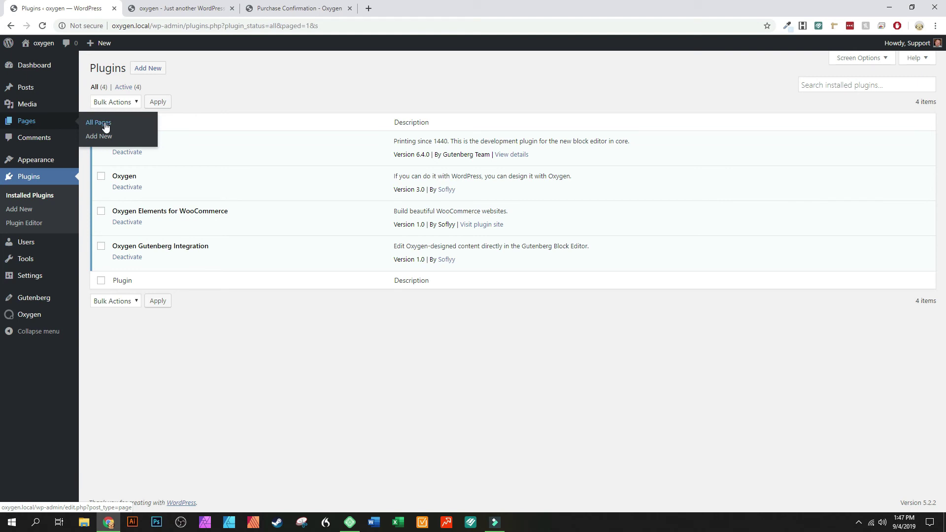
{"action": "left_click", "coordinate": [104, 126]}
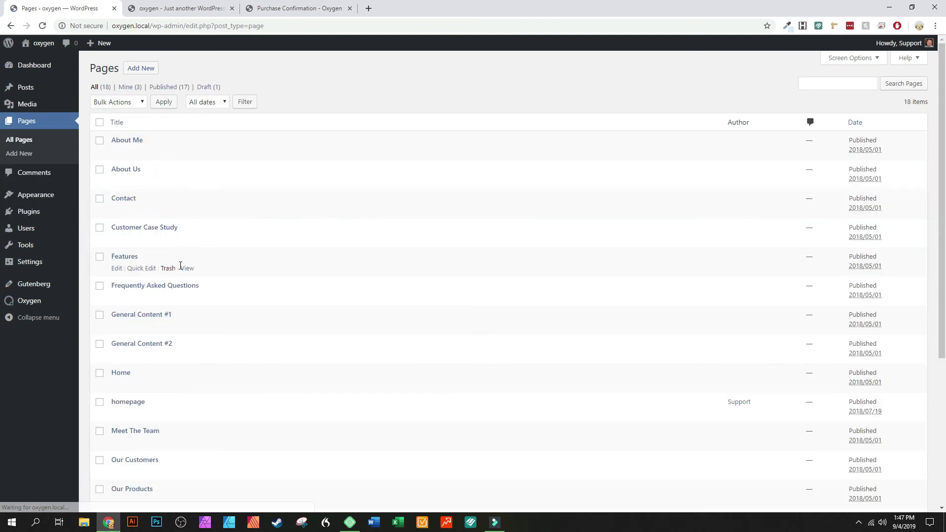
{"action": "scroll", "coordinate": [148, 213], "scroll_direction": "down", "scroll_amount": 3}
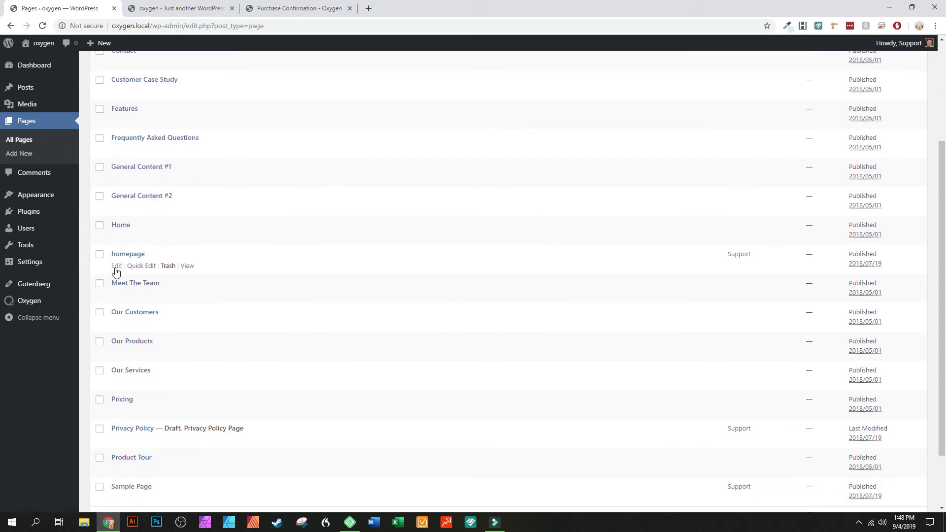
{"action": "left_click", "coordinate": [188, 267]}
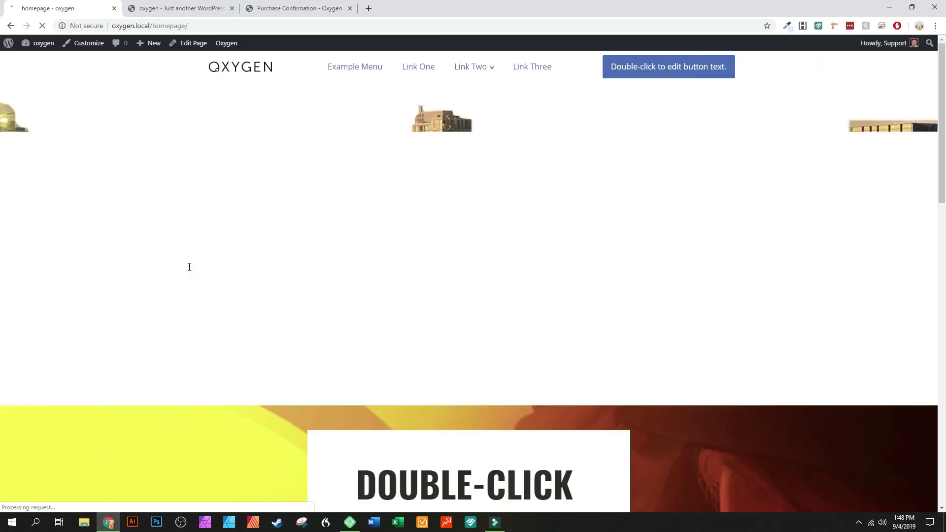
- Scroll the live homepage down to the Atomic footer and back to the top
{"action": "scroll", "coordinate": [186, 265], "scroll_direction": "down", "scroll_amount": 12}
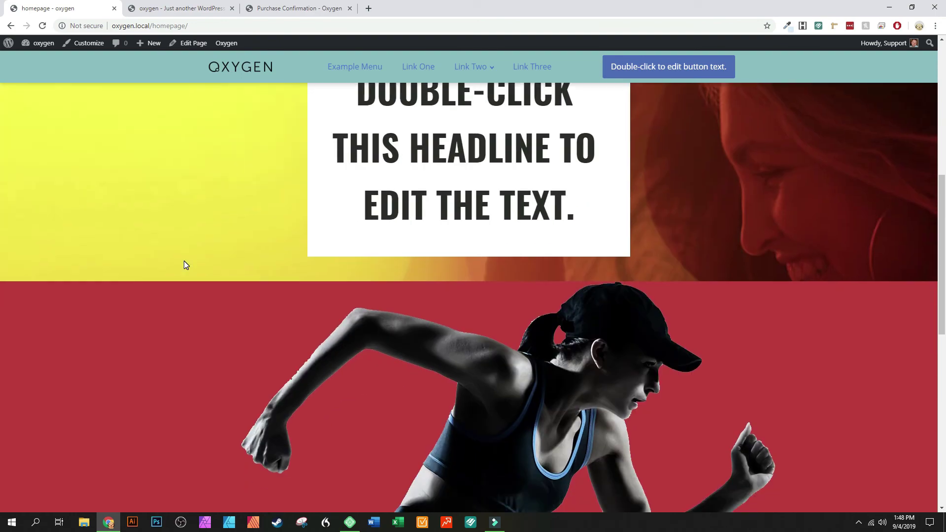
{"action": "scroll", "coordinate": [185, 266], "scroll_direction": "down", "scroll_amount": 7}
{"action": "scroll", "coordinate": [188, 271], "scroll_direction": "up", "scroll_amount": 6}
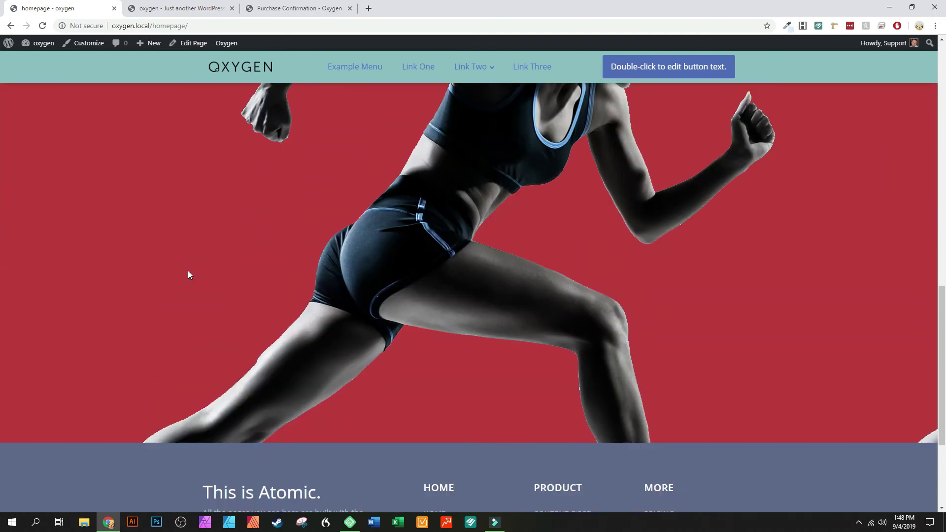
{"action": "scroll", "coordinate": [188, 270], "scroll_direction": "up", "scroll_amount": 10}
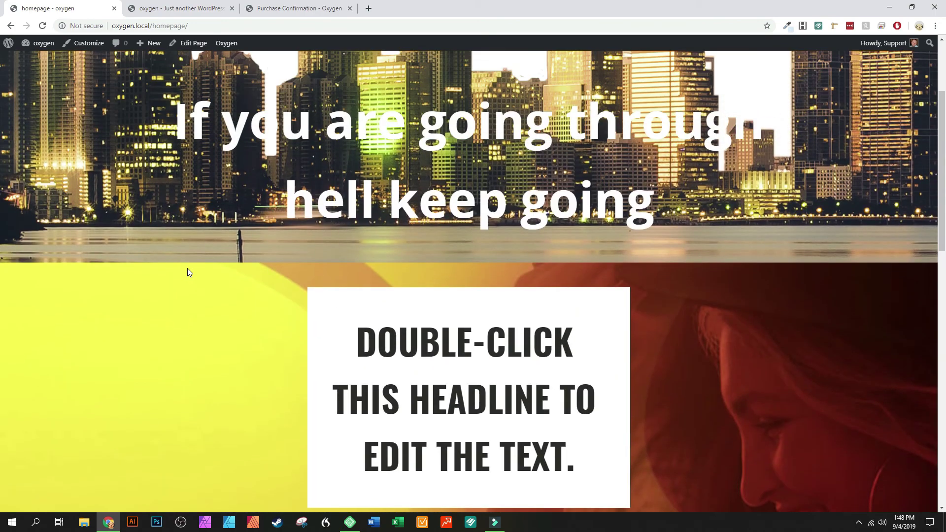
{"action": "scroll", "coordinate": [185, 256], "scroll_direction": "down", "scroll_amount": 10}
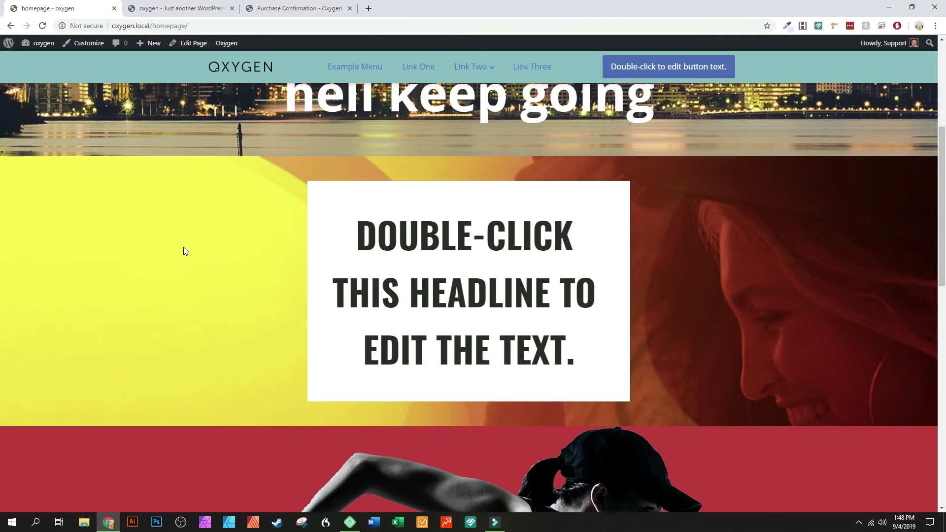
{"action": "scroll", "coordinate": [183, 251], "scroll_direction": "down", "scroll_amount": 7}
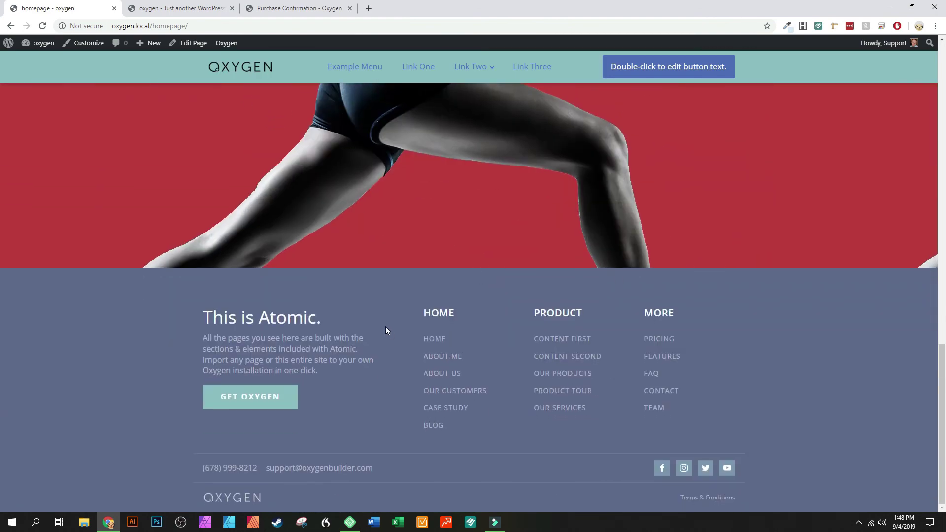
{"action": "scroll", "coordinate": [386, 325], "scroll_direction": "up", "scroll_amount": 12}
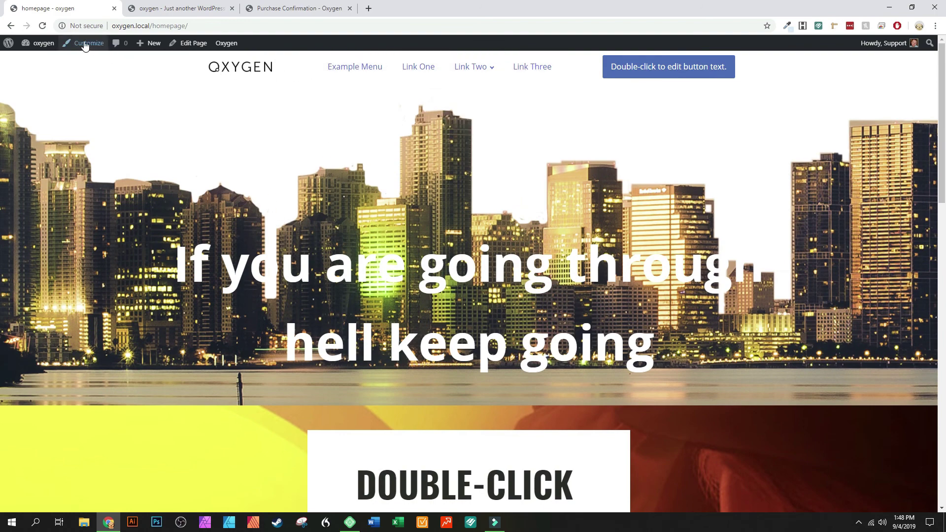
{"action": "mouse_move", "coordinate": [229, 45]}
- Return to the admin Dashboard and bring up the Gutenberg sidebar submenu
{"action": "left_click", "coordinate": [48, 60]}
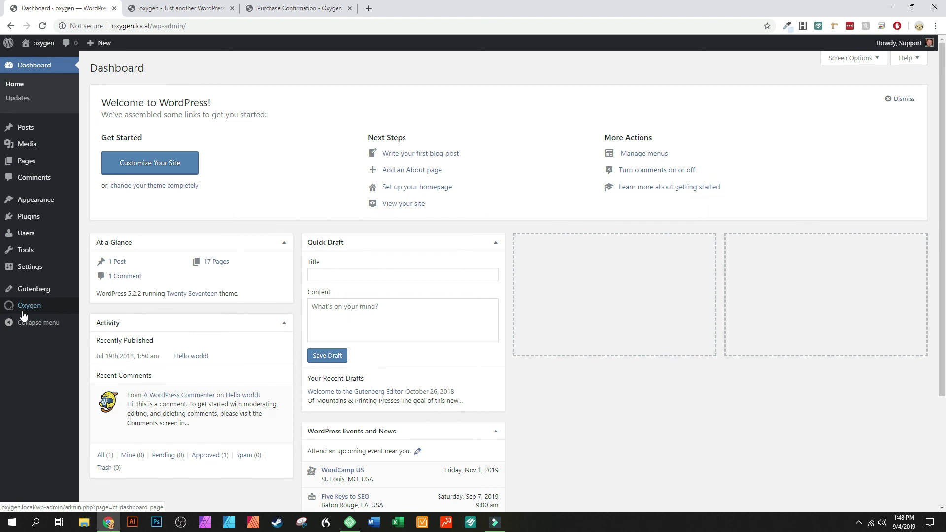
{"action": "mouse_move", "coordinate": [34, 291]}
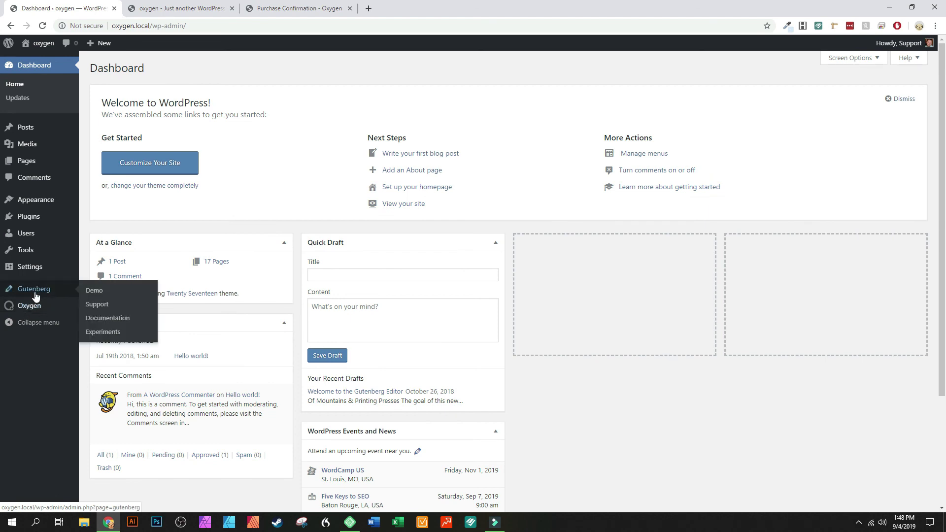